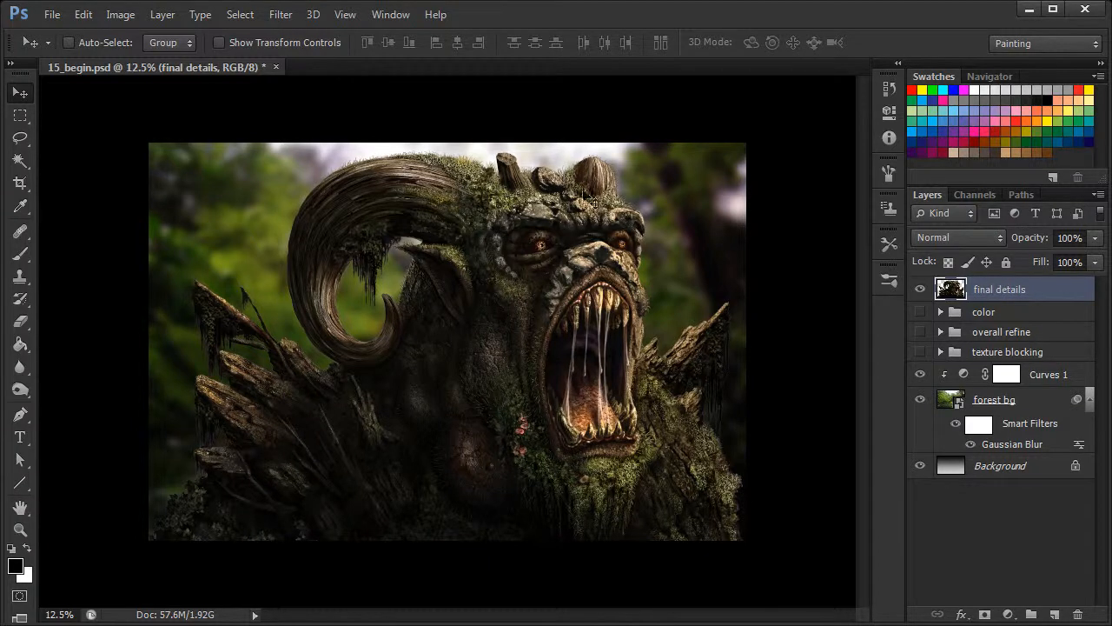
# Duplicate the final details layer within the same document and convert the copy to a smart object
pyautogui.rightClick(1000, 292)
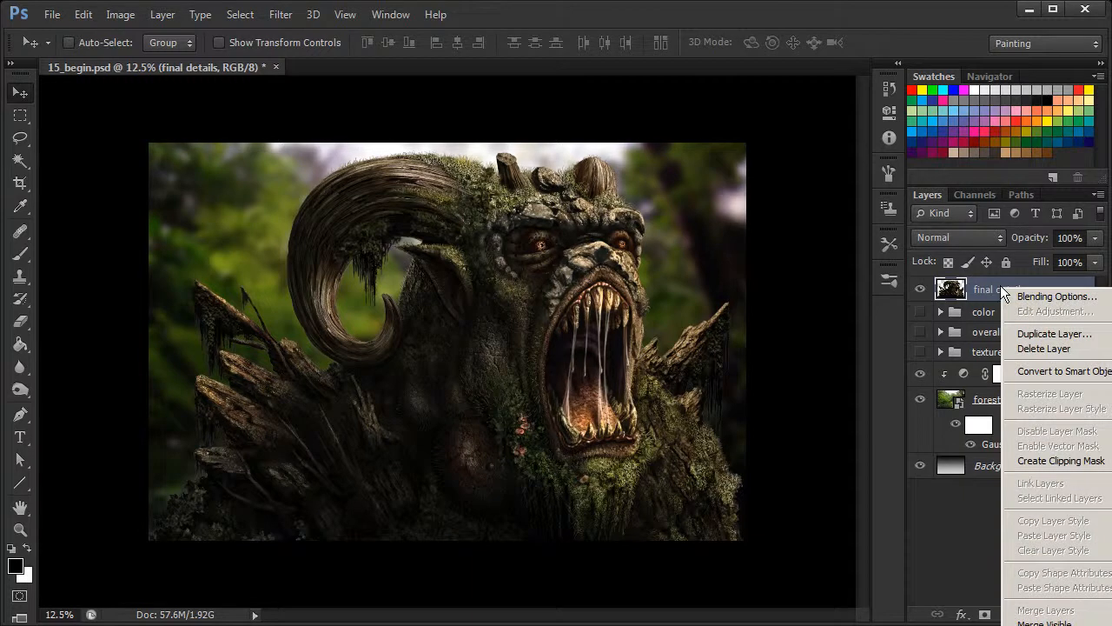
pyautogui.click(1041, 332)
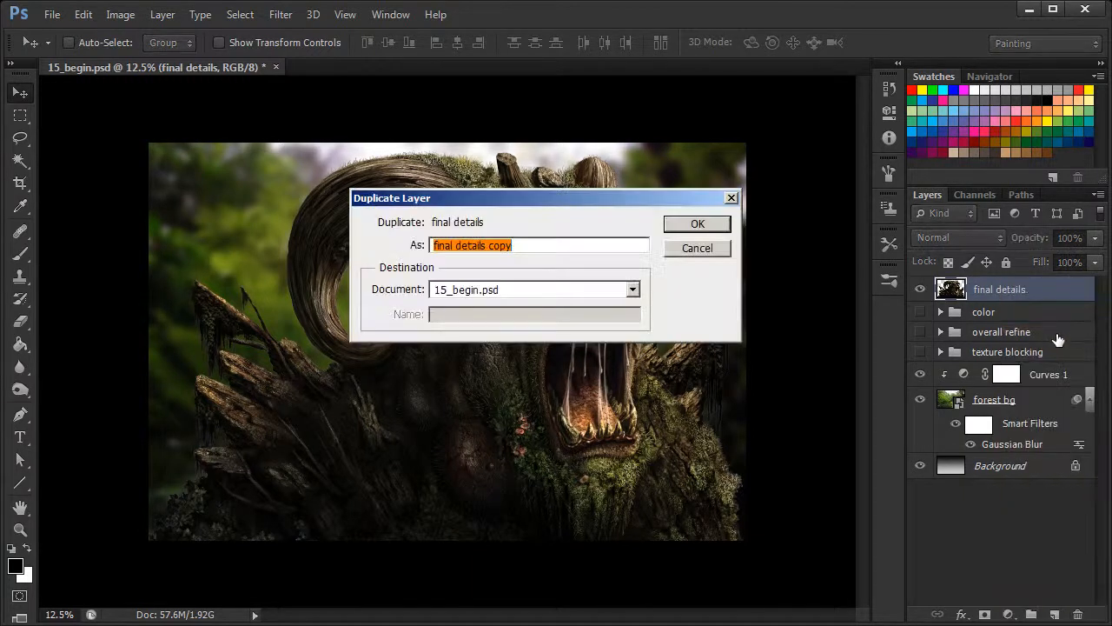
pyautogui.click(676, 225)
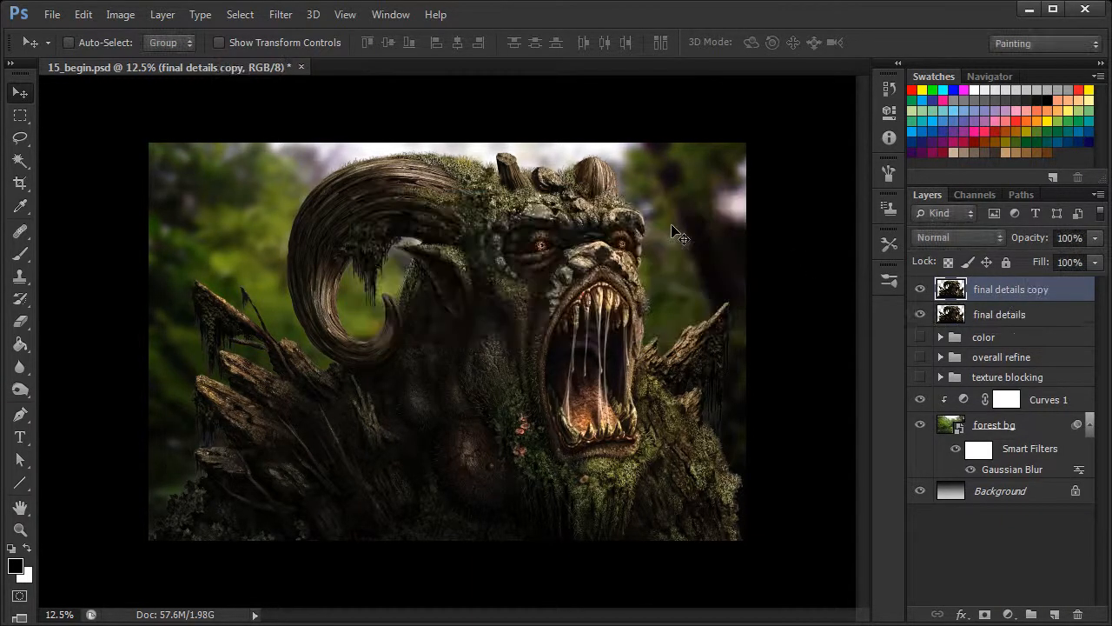
pyautogui.rightClick(984, 290)
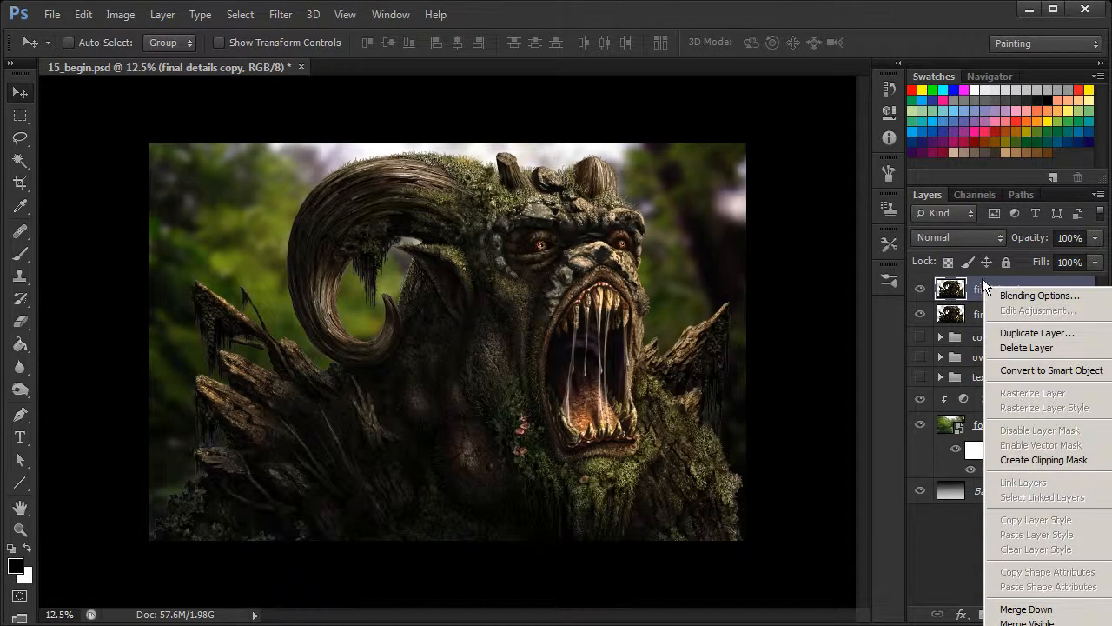
pyautogui.click(1034, 368)
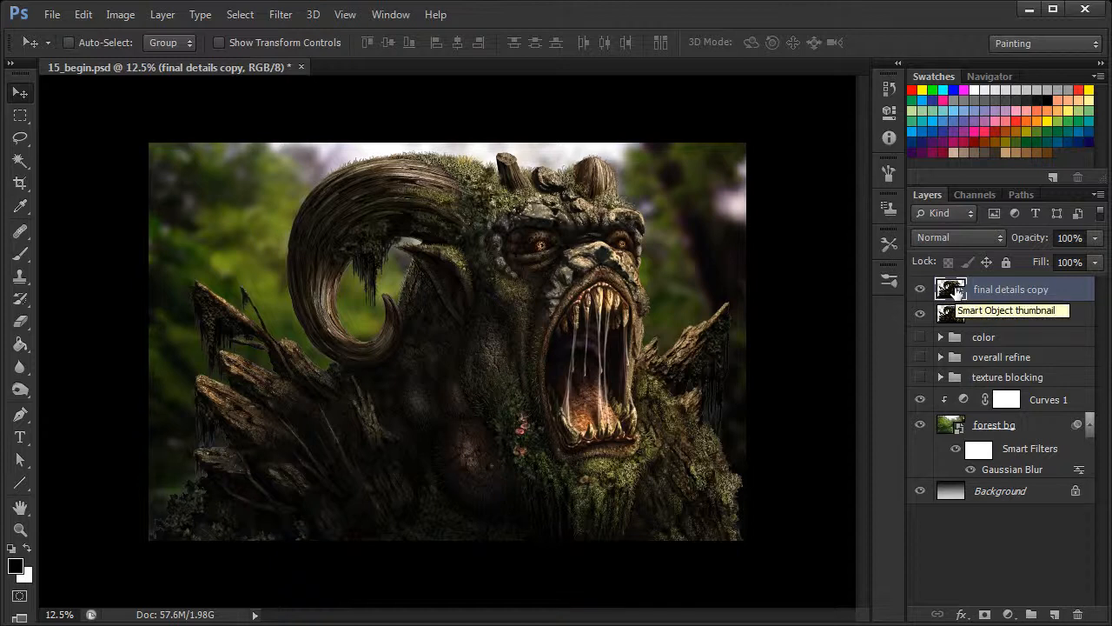
# Apply a Gaussian Blur smart filter with a 15.5-pixel radius to the final details copy layer
pyautogui.click(280, 15)
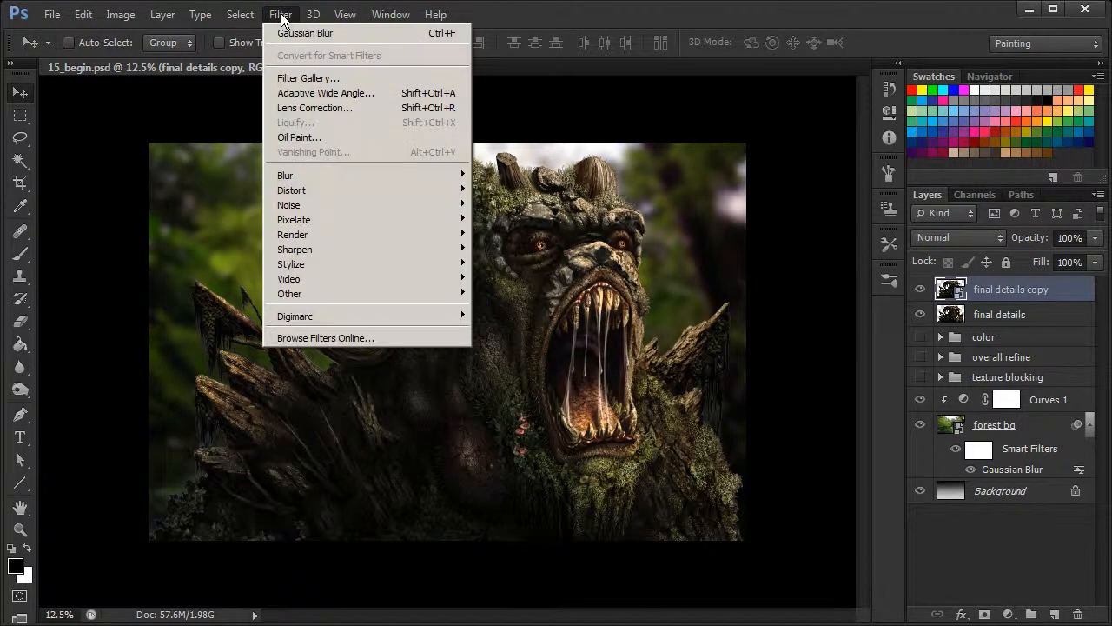
pyautogui.moveTo(301, 177)
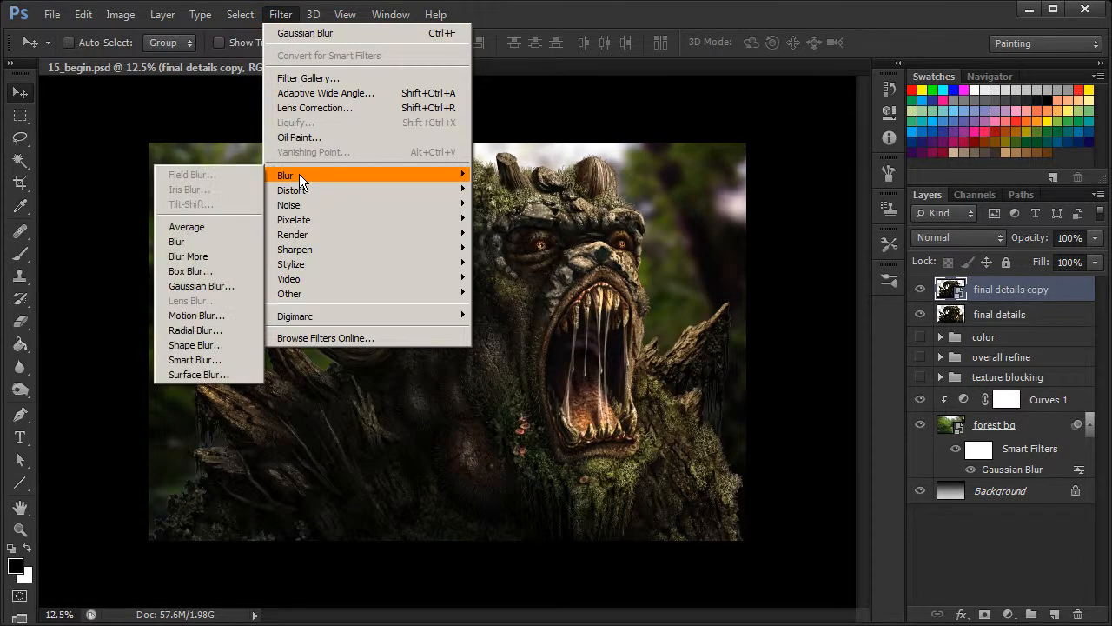
pyautogui.click(219, 285)
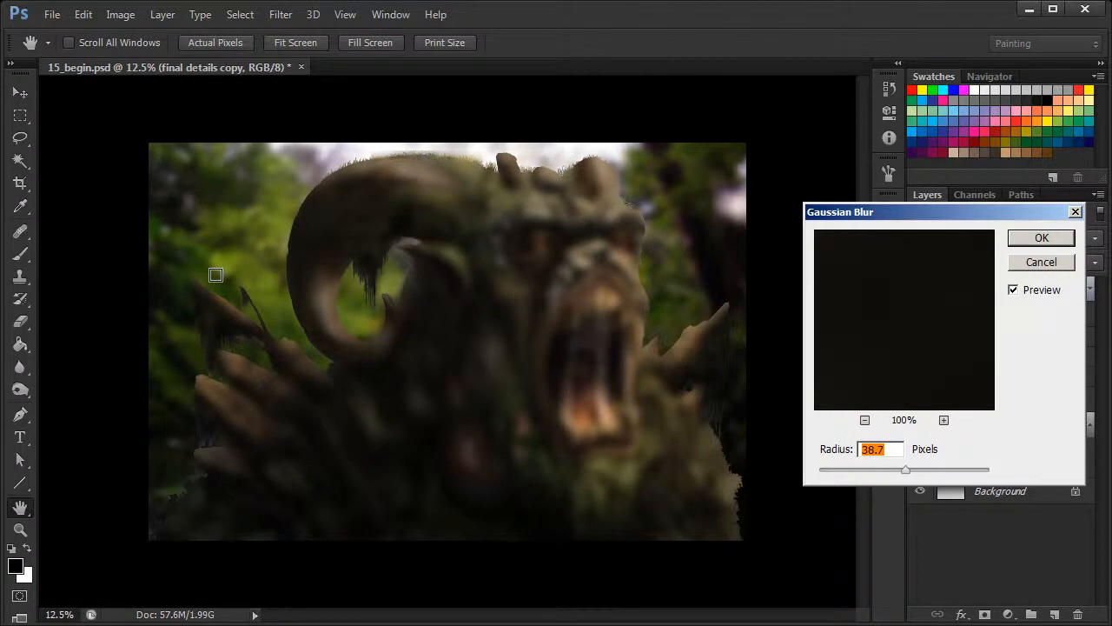
pyautogui.moveTo(904, 215); pyautogui.dragTo(783, 218)
pyautogui.moveTo(785, 471); pyautogui.dragTo(770, 475)
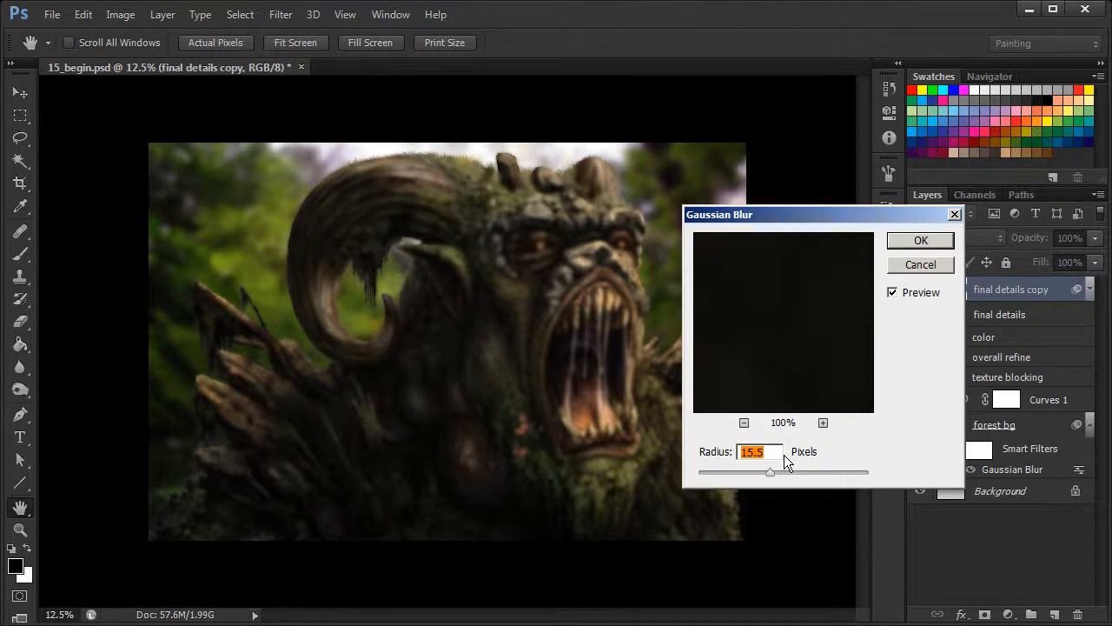
pyautogui.click(920, 241)
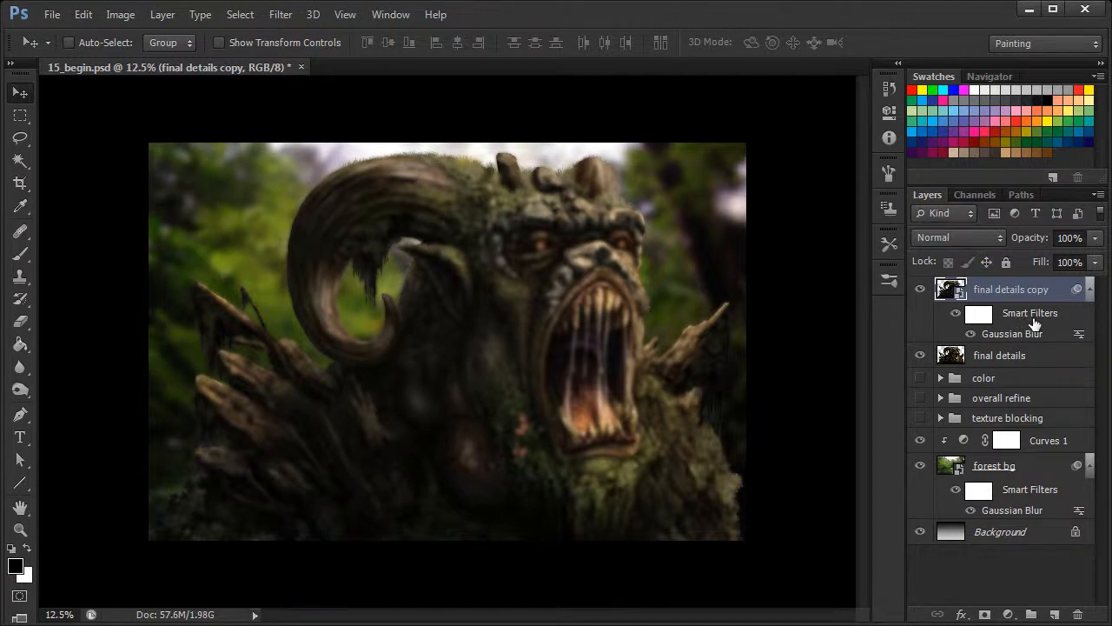
# Fill the smart filter mask of the final details copy layer with black using the Paint Bucket
pyautogui.click(980, 314)
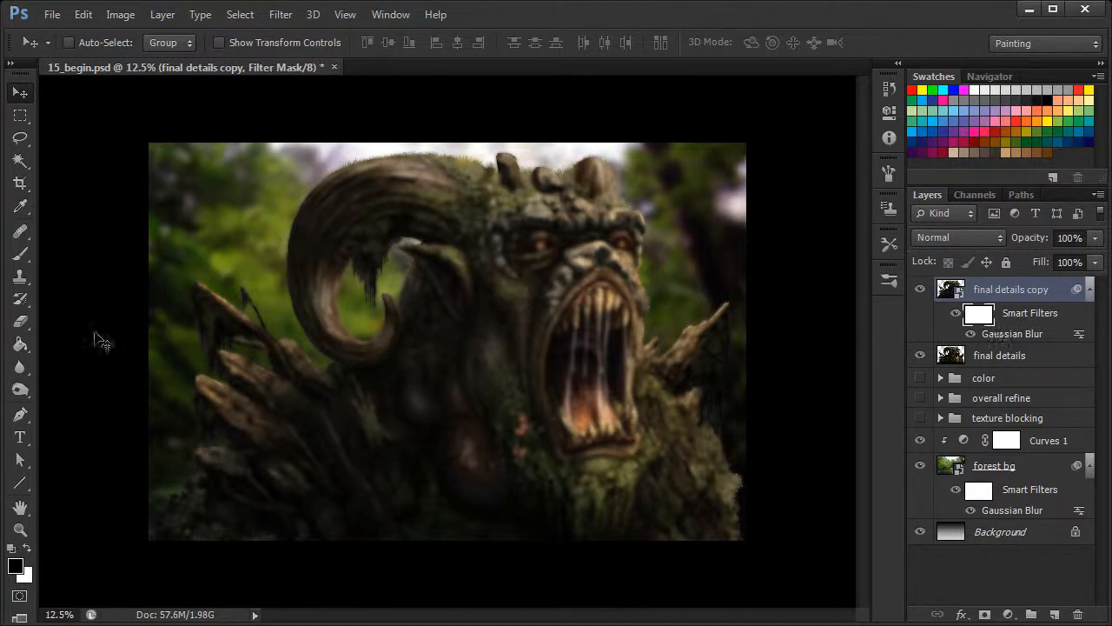
pyautogui.click(20, 344)
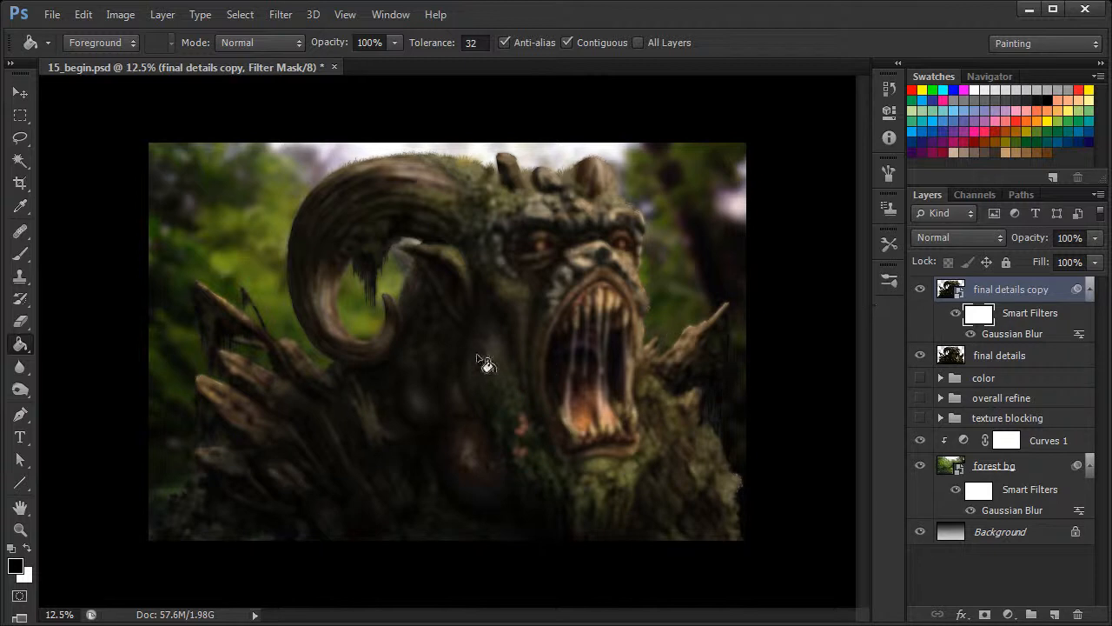
pyautogui.click(501, 341)
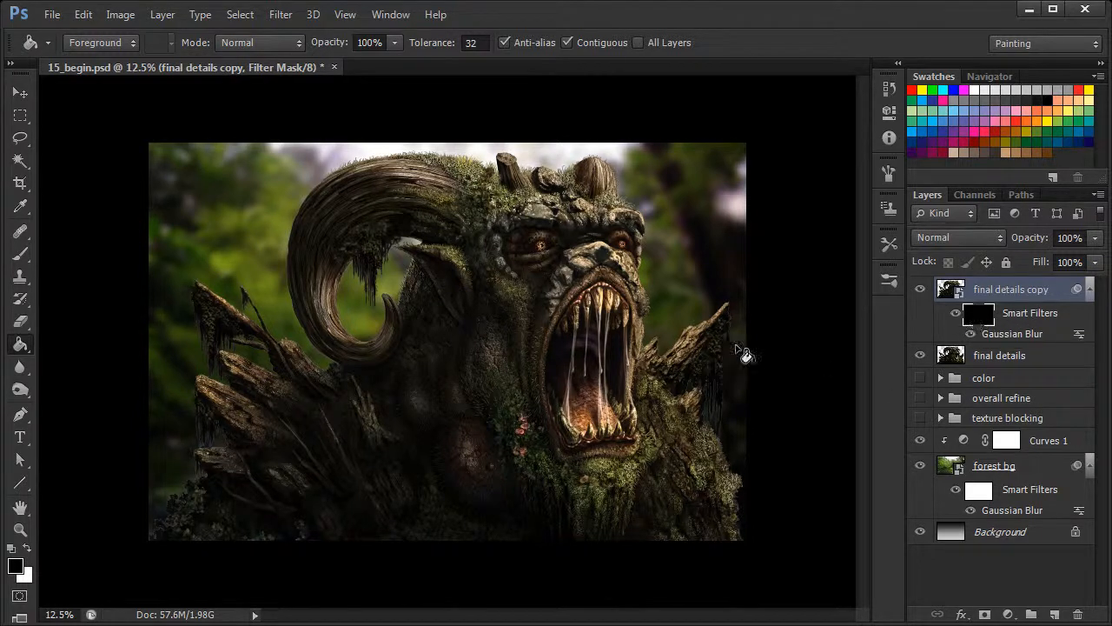
# Set up a soft round brush of 1057 px at 0% hardness with white as the foreground colour
pyautogui.click(20, 252)
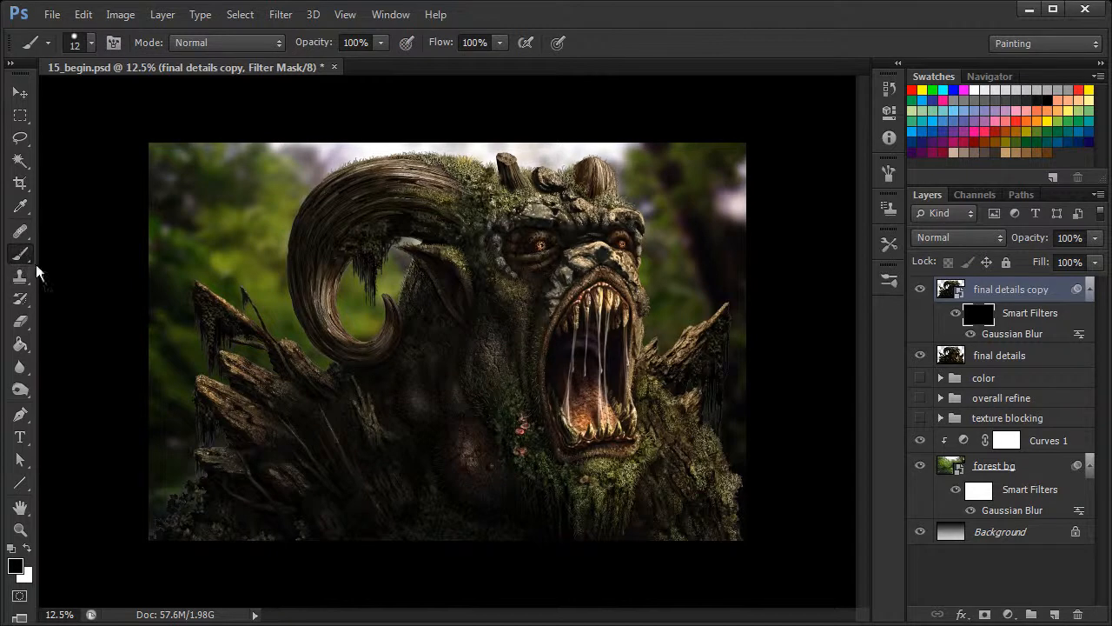
pyautogui.rightClick(412, 257)
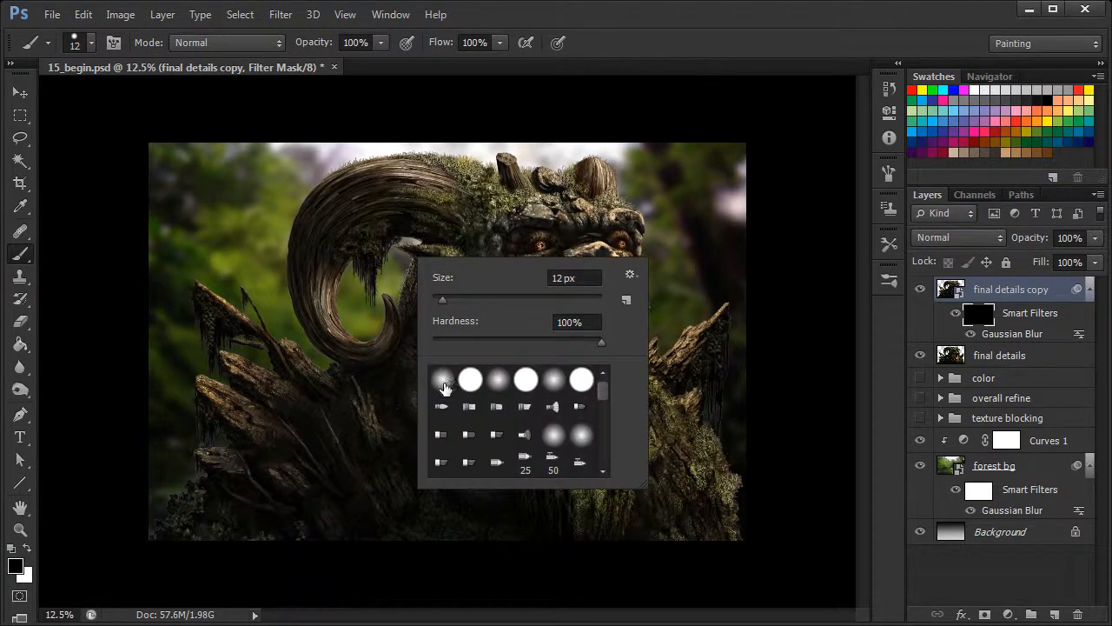
pyautogui.click(443, 382)
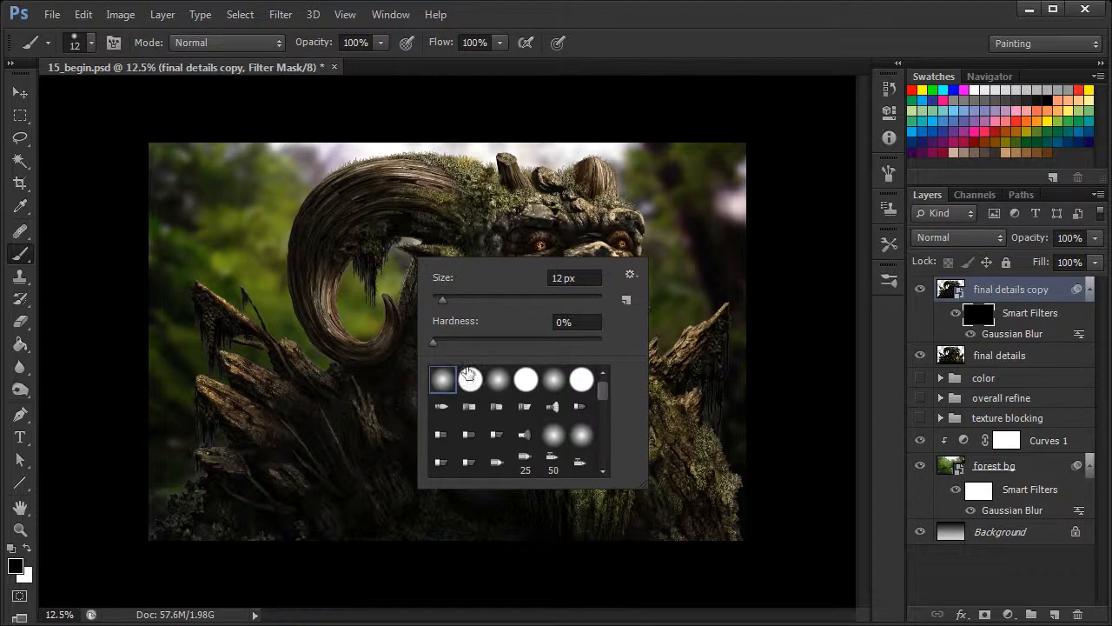
pyautogui.moveTo(448, 297); pyautogui.dragTo(539, 301)
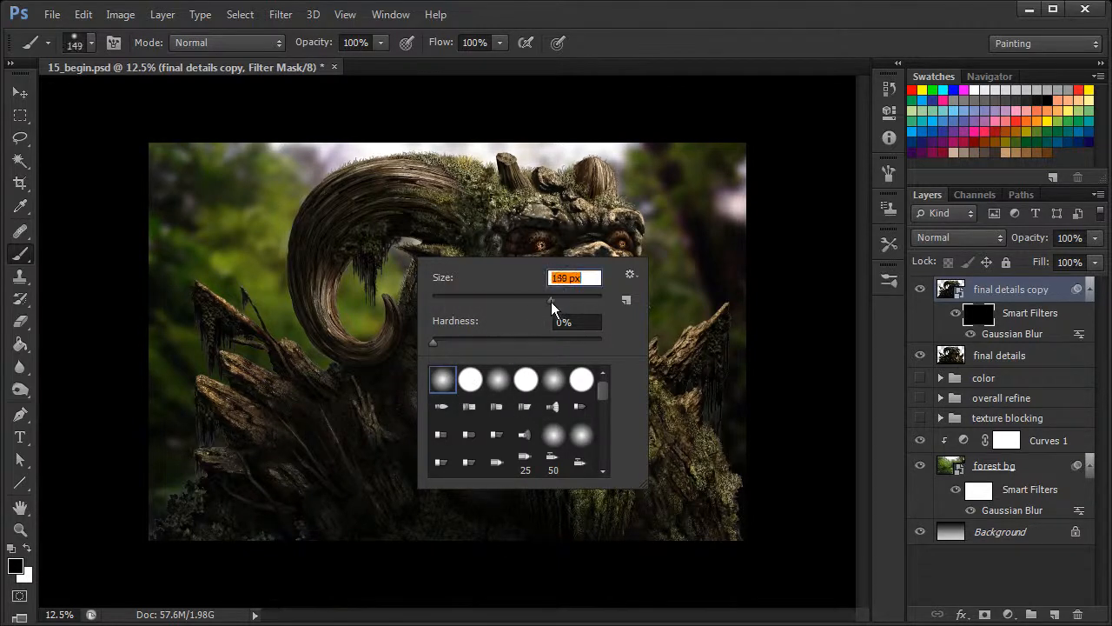
pyautogui.moveTo(589, 299)
pyautogui.mouseDown()
pyautogui.moveTo(598, 301)
pyautogui.moveTo(587, 301)
pyautogui.mouseUp()
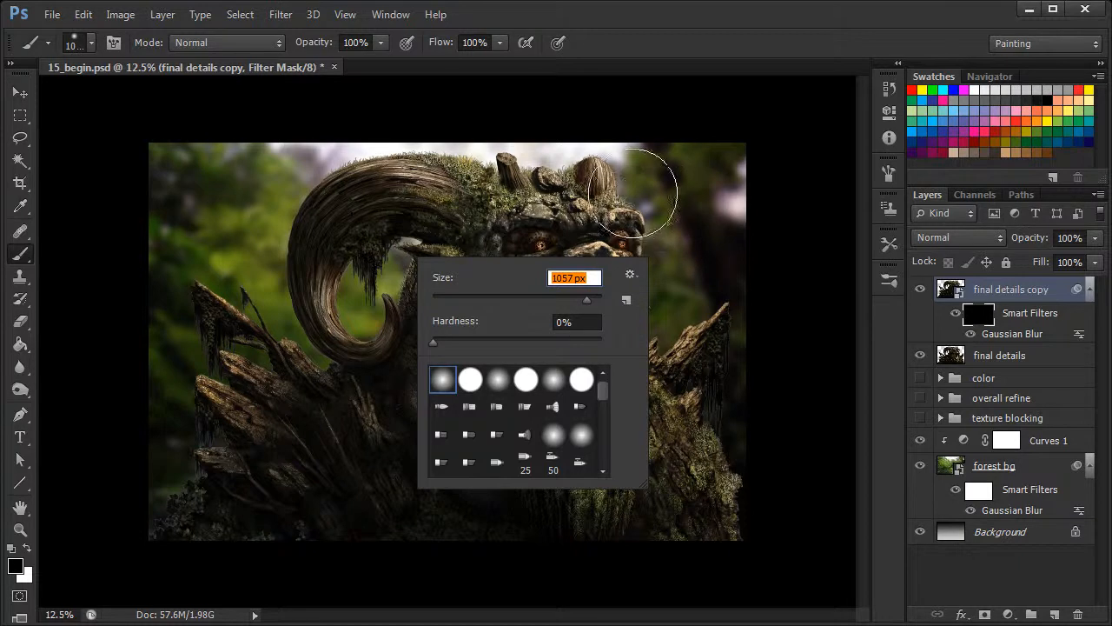
pyautogui.click(27, 549)
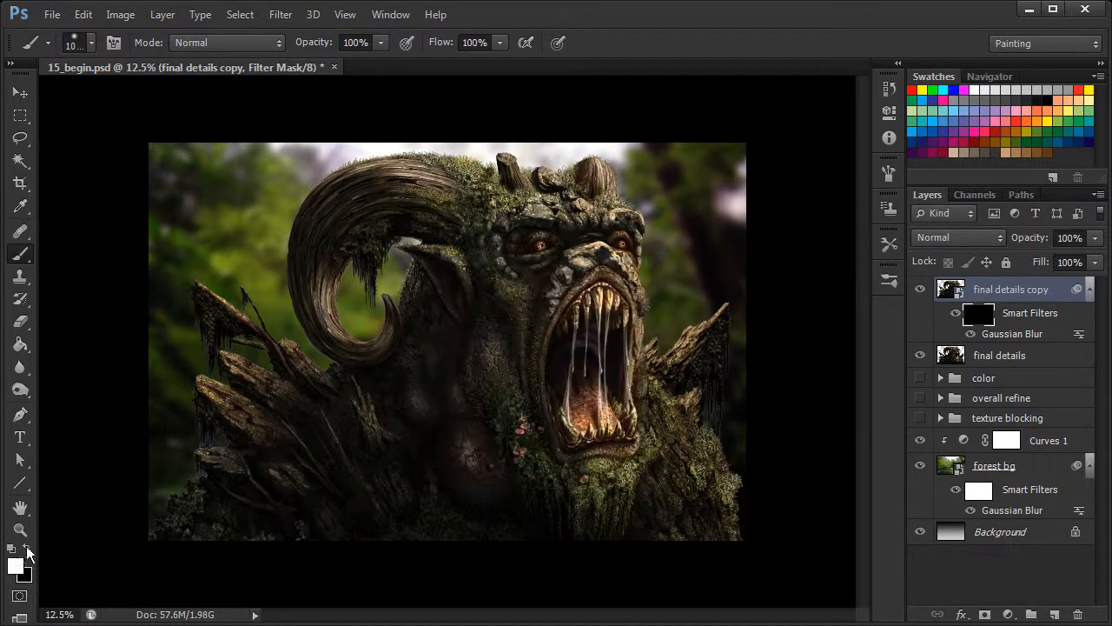
# Enable Transfer for the brush so pen pressure controls its opacity and flow
pyautogui.click(889, 171)
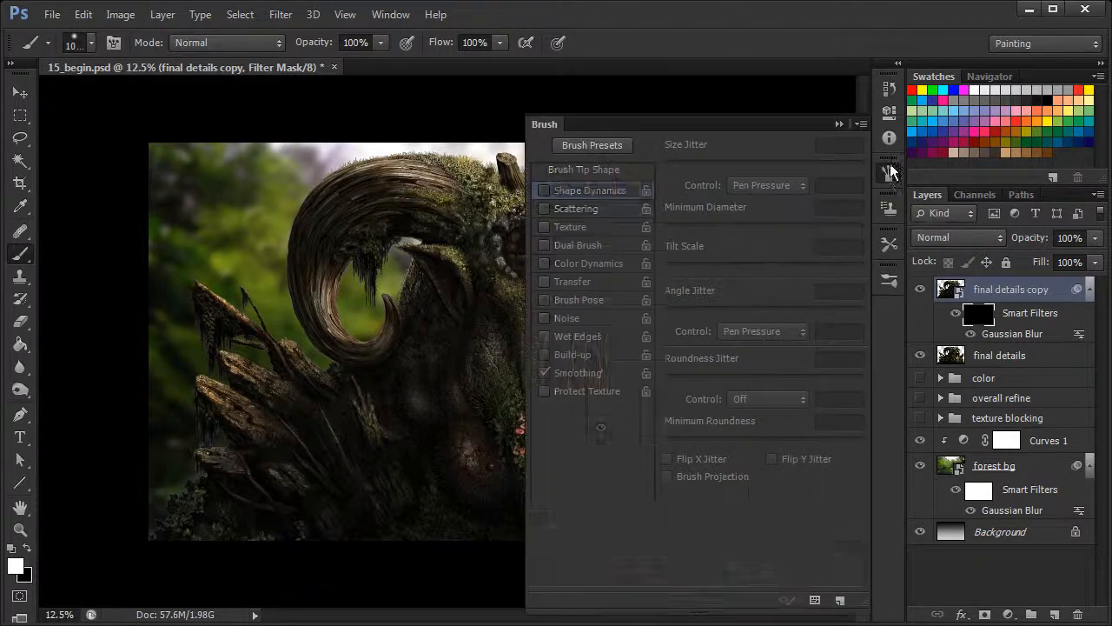
pyautogui.click(577, 280)
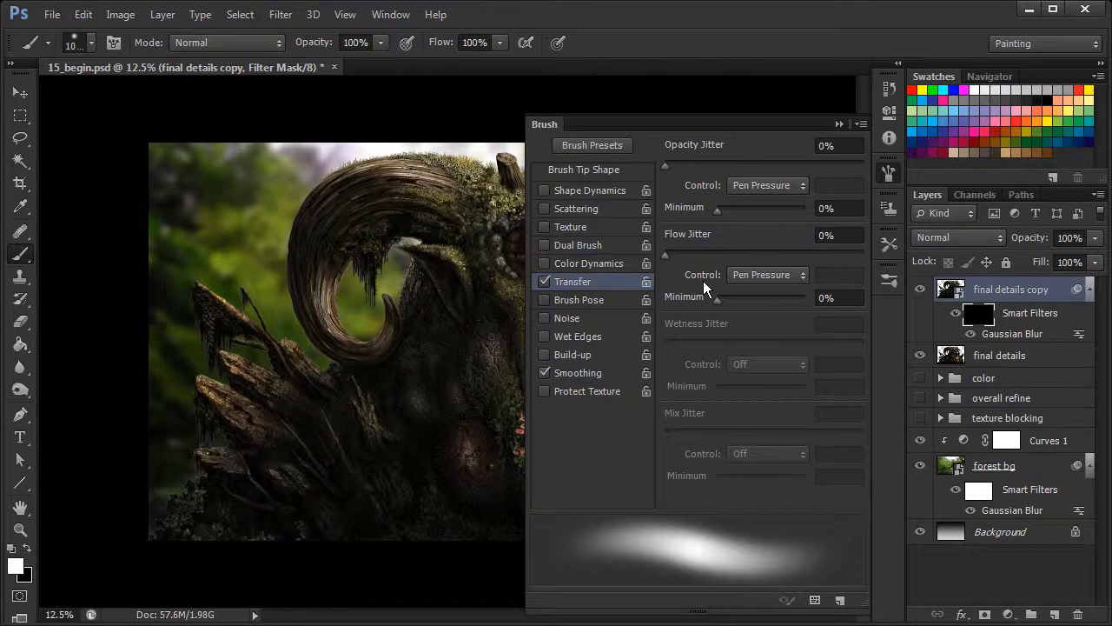
pyautogui.click(889, 172)
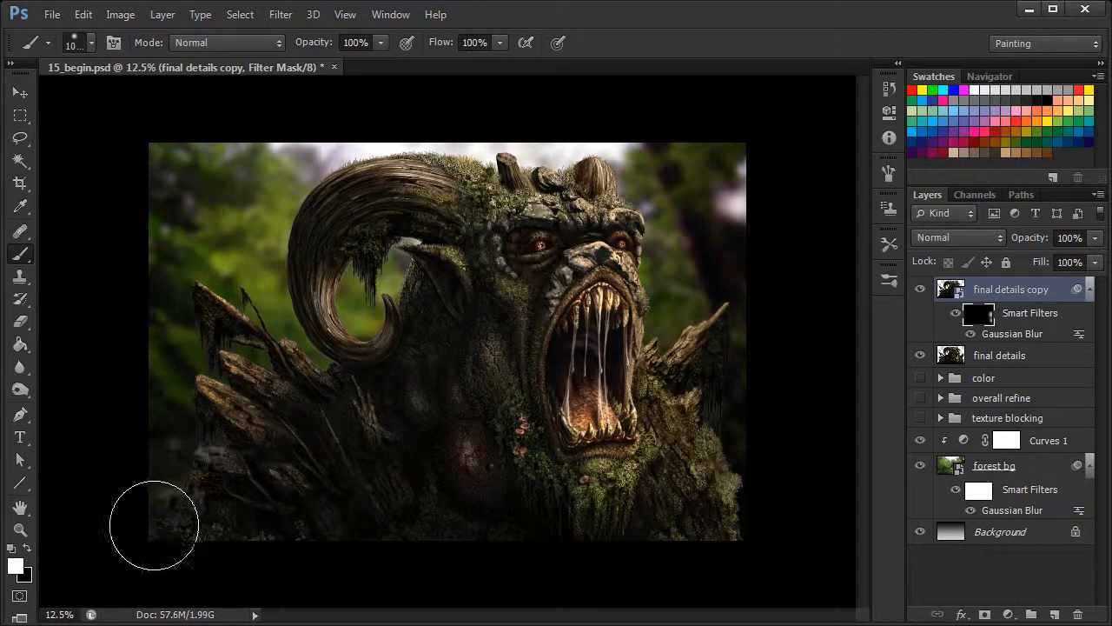
# Paint white on the filter mask over the creature's shoulder spikes at the image's left edge, and check the Gaussian Blur settings without changing them
pyautogui.moveTo(228, 319); pyautogui.dragTo(161, 578)
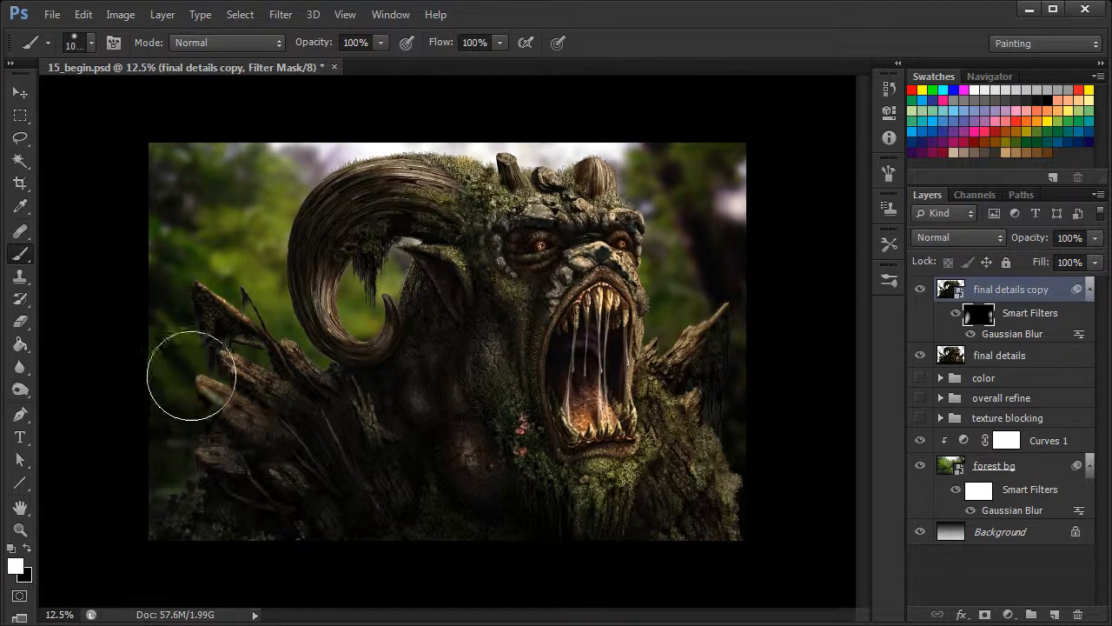
pyautogui.moveTo(194, 343)
pyautogui.mouseDown()
pyautogui.moveTo(150, 487)
pyautogui.moveTo(199, 409)
pyautogui.moveTo(155, 527)
pyautogui.moveTo(198, 418)
pyautogui.moveTo(199, 436)
pyautogui.moveTo(163, 504)
pyautogui.moveTo(192, 404)
pyautogui.moveTo(195, 433)
pyautogui.moveTo(219, 243)
pyautogui.mouseUp()
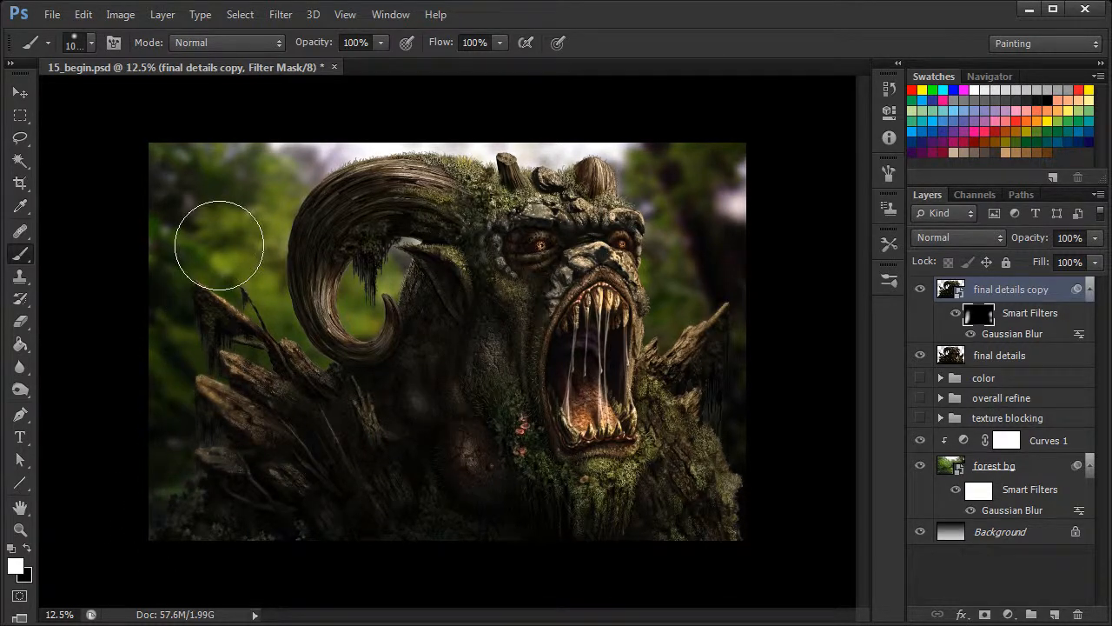
pyautogui.doubleClick(1013, 334)
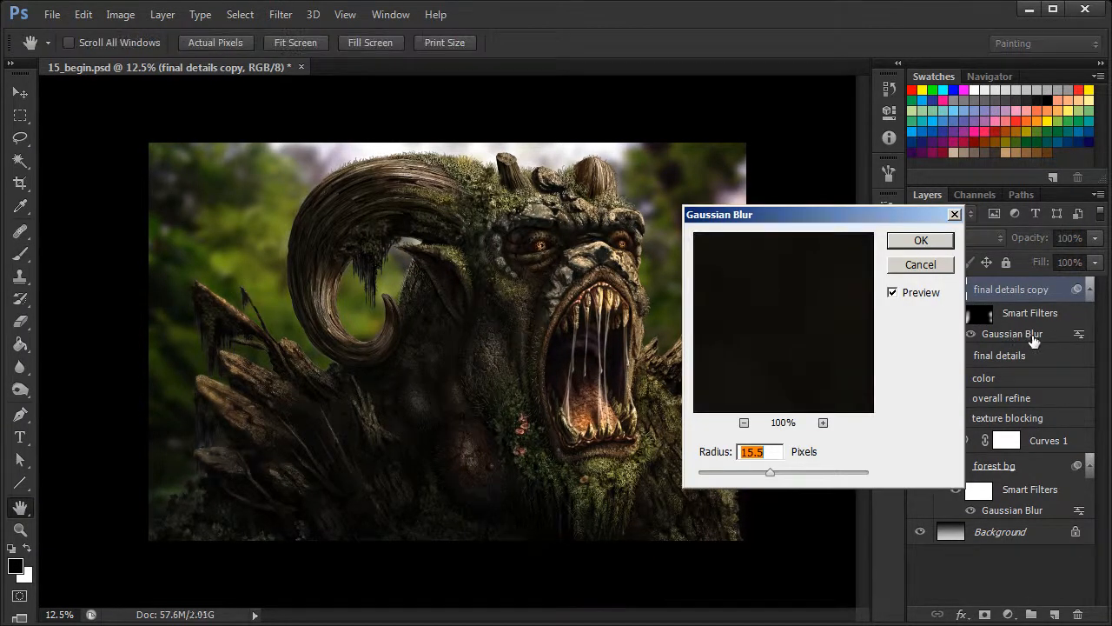
pyautogui.click(925, 266)
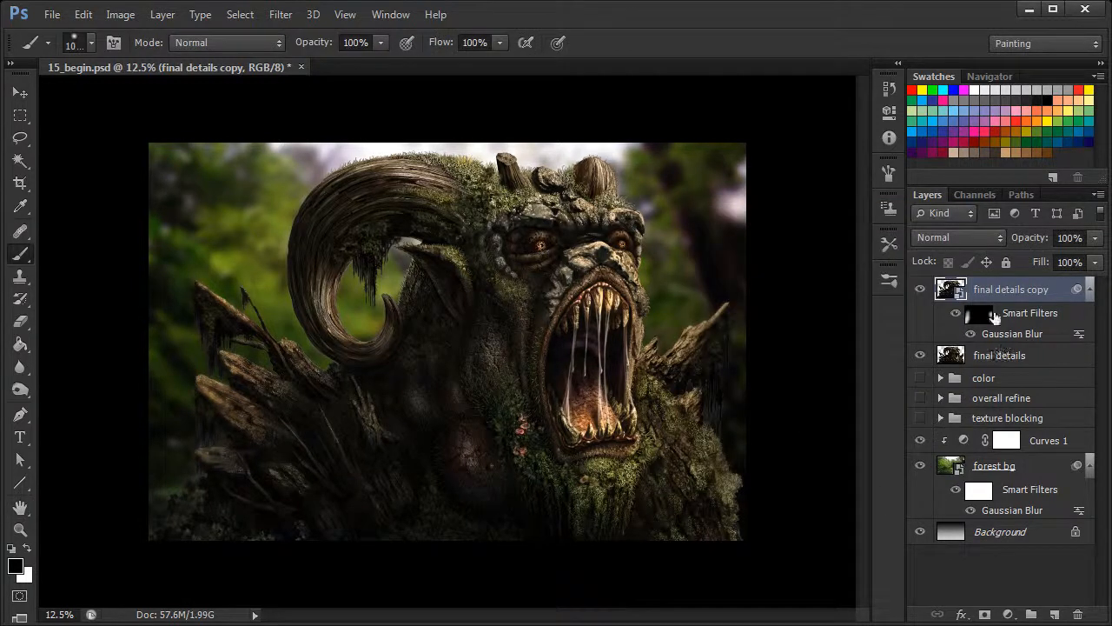
# Reselect the filter mask and paint more white over the shoulder spikes at both outer edges of the creature to strengthen their blur
pyautogui.click(979, 315)
pyautogui.press('x')
pyautogui.moveTo(703, 334); pyautogui.dragTo(738, 294)
pyautogui.moveTo(749, 477)
pyautogui.mouseDown()
pyautogui.moveTo(753, 502)
pyautogui.moveTo(715, 383)
pyautogui.moveTo(728, 330)
pyautogui.mouseUp()
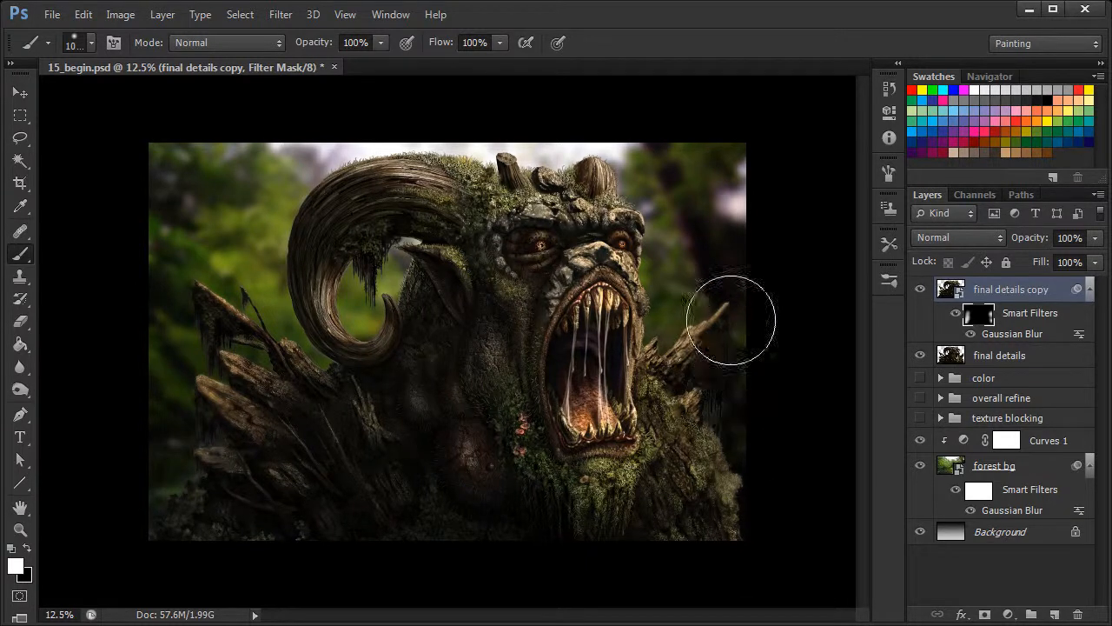
pyautogui.moveTo(249, 335)
pyautogui.mouseDown()
pyautogui.moveTo(216, 316)
pyautogui.moveTo(221, 366)
pyautogui.moveTo(207, 273)
pyautogui.moveTo(221, 232)
pyautogui.mouseUp()
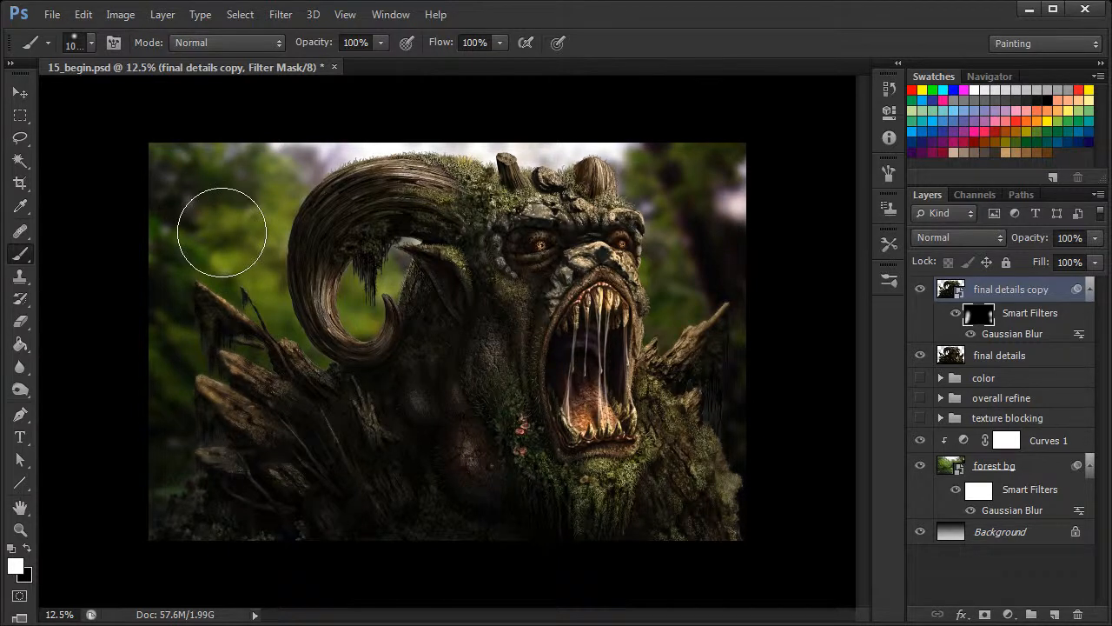